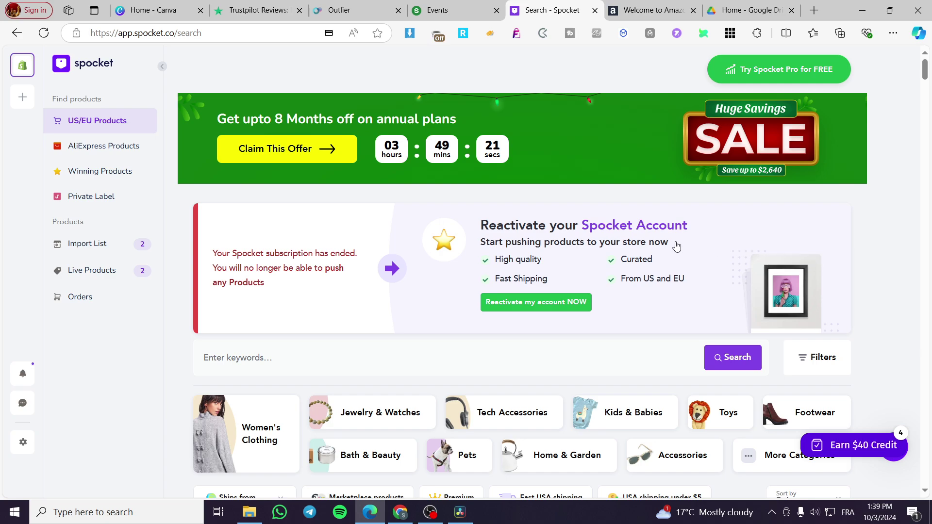
# Check the Amazon Seller Central tab twice, returning each time to the Spocket search page.
pyautogui.click(630, 12)
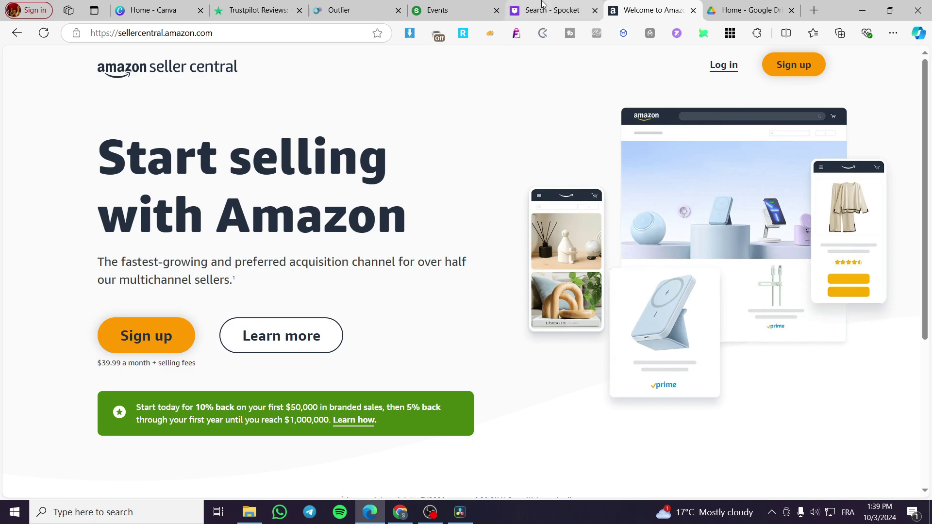
pyautogui.click(542, 9)
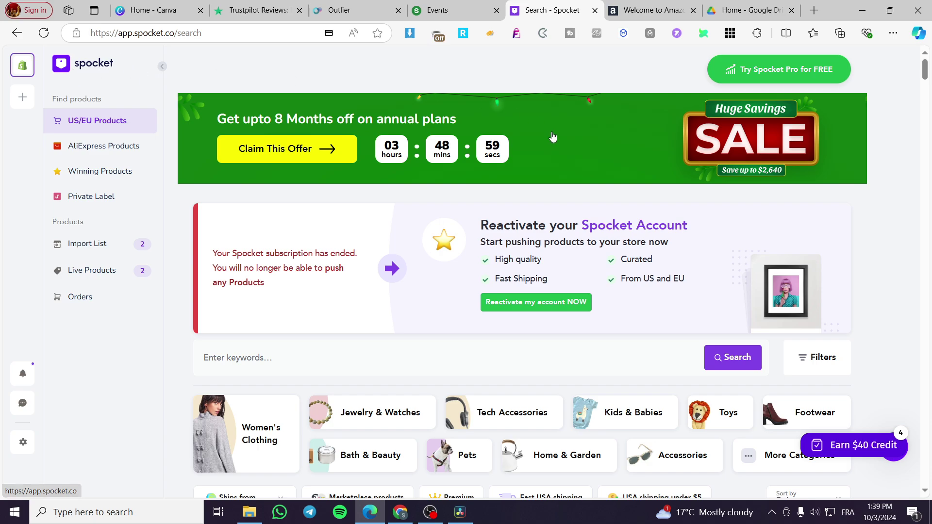
pyautogui.click(635, 8)
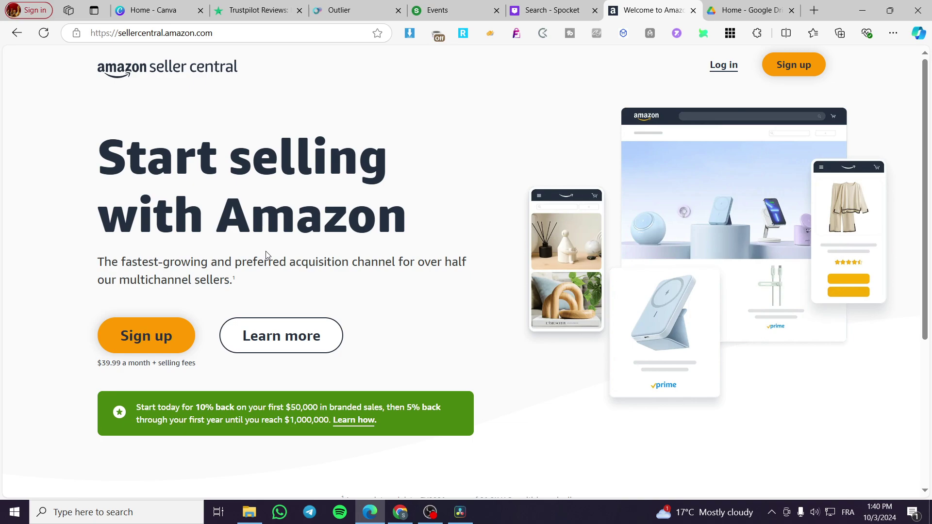
pyautogui.click(552, 12)
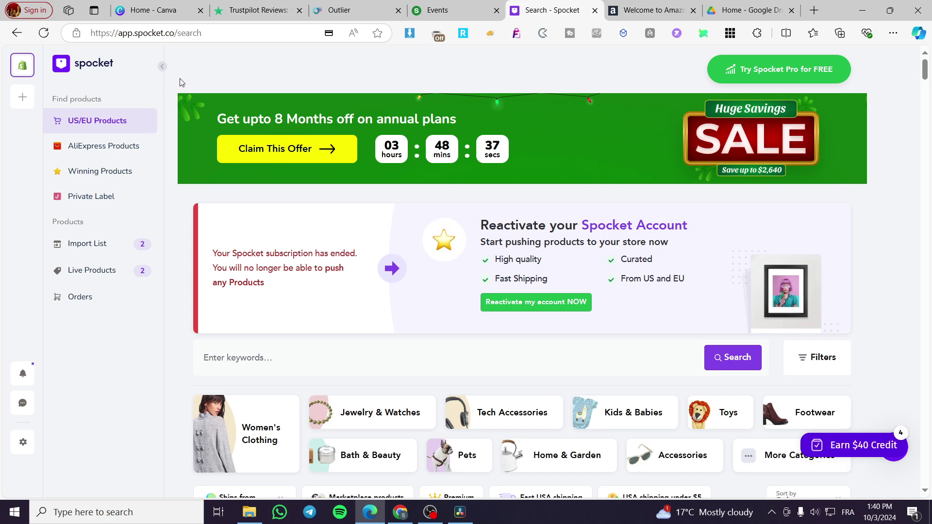
pyautogui.scroll(-3, 816, 356)
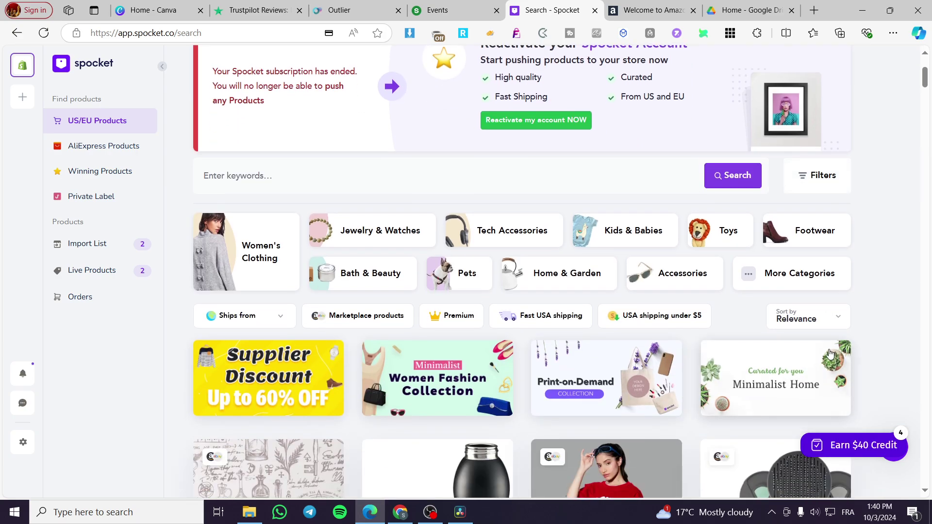
pyautogui.scroll(3, 470, 315)
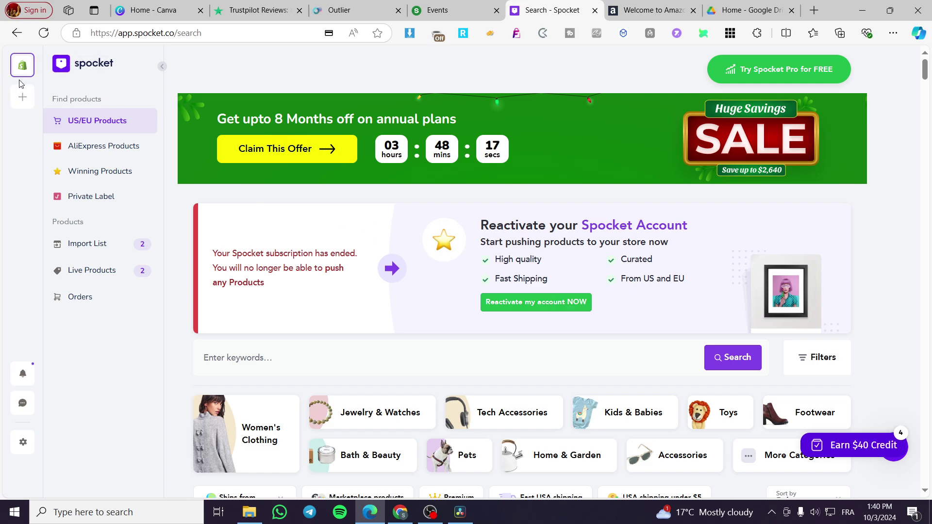
pyautogui.moveTo(21, 96)
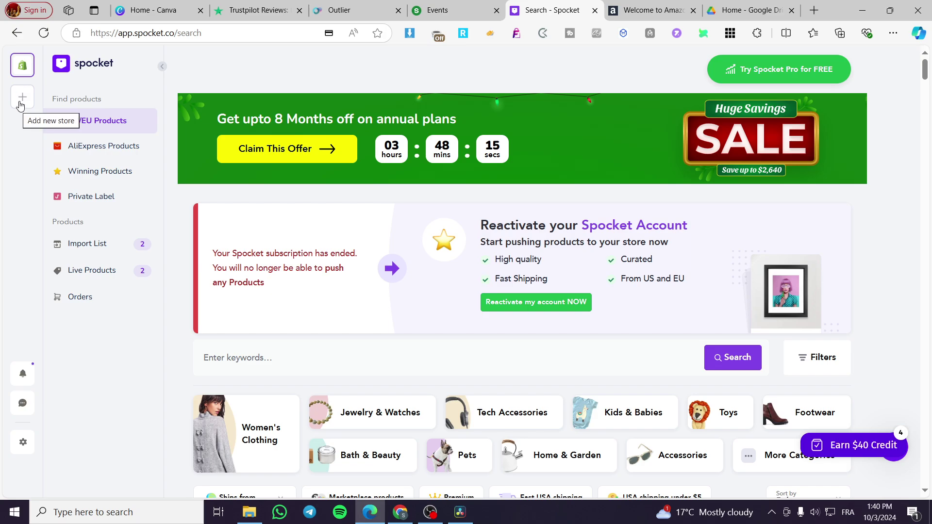
# Start manually connecting another store and pick Tech Accessories as the selling category.
pyautogui.click(20, 102)
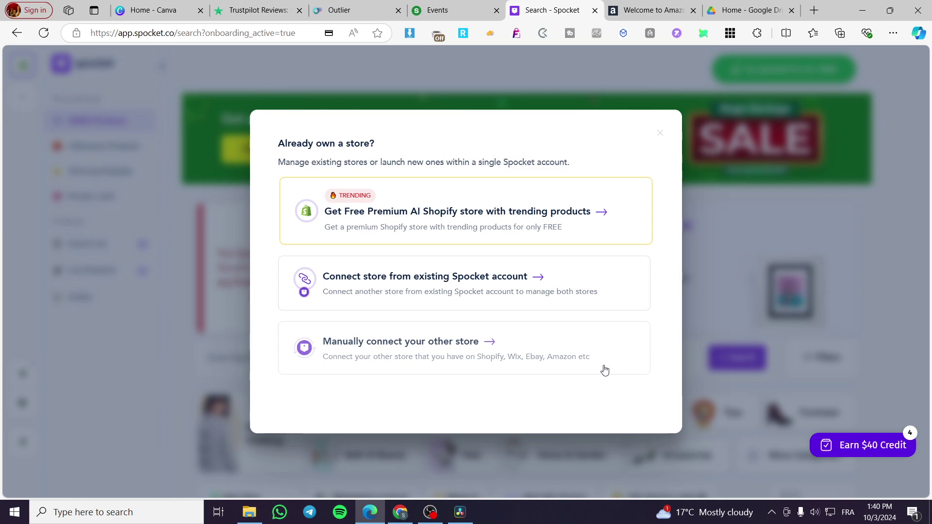
pyautogui.click(450, 353)
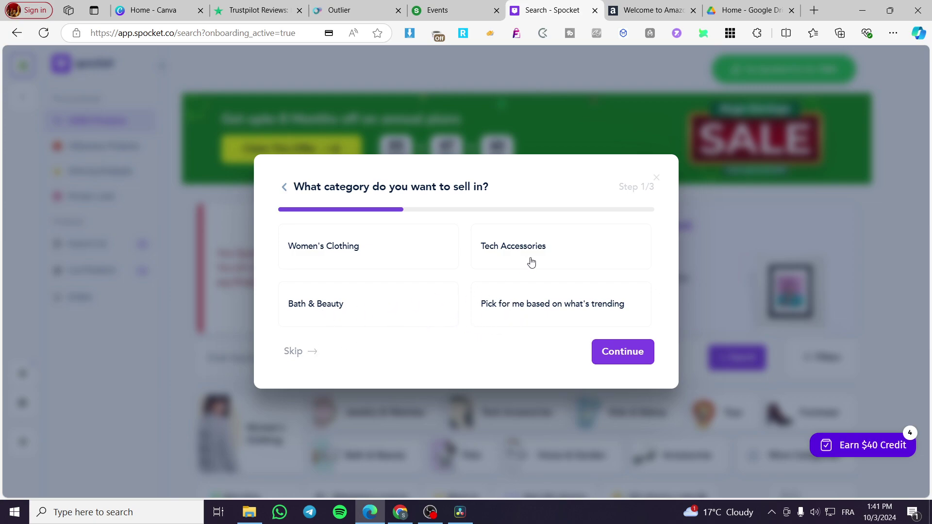
pyautogui.click(517, 241)
pyautogui.click(601, 351)
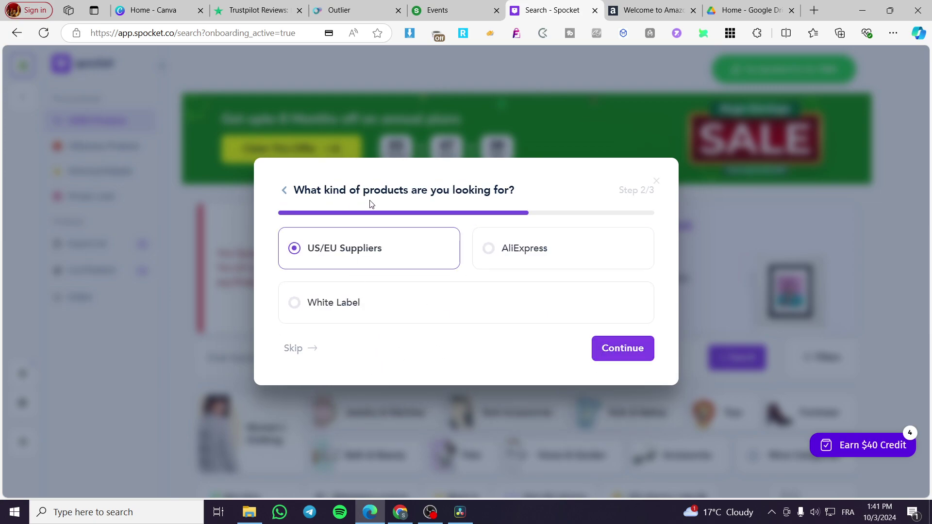
# Settle on US/EU Suppliers as the product source and keep Global as the selling region.
pyautogui.click(534, 260)
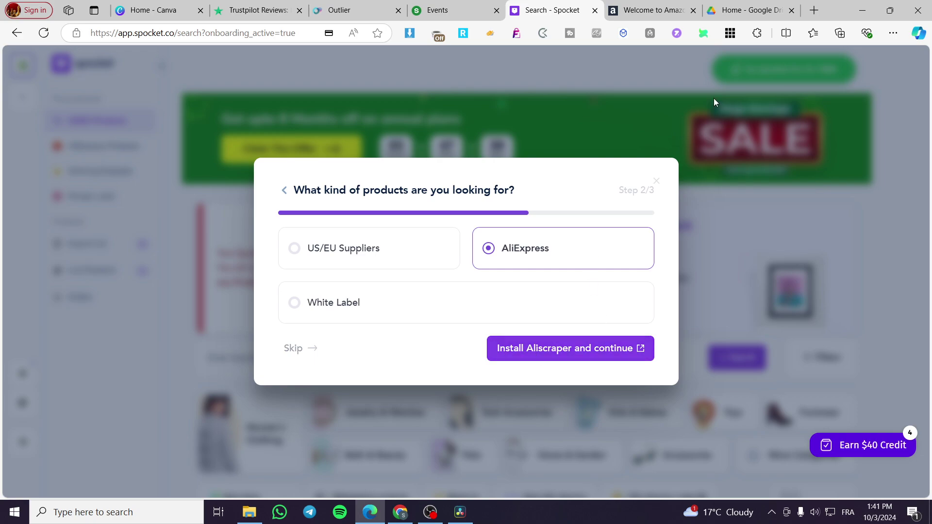
pyautogui.click(380, 248)
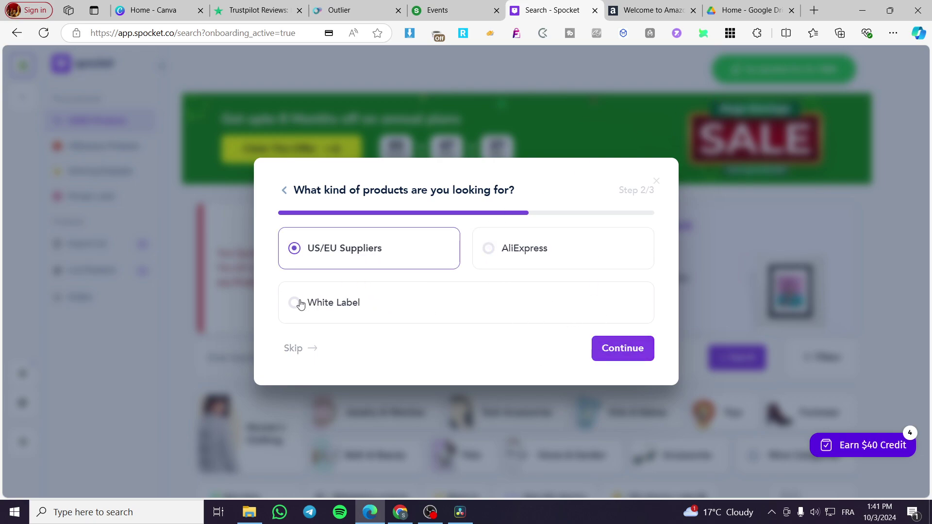
pyautogui.click(381, 301)
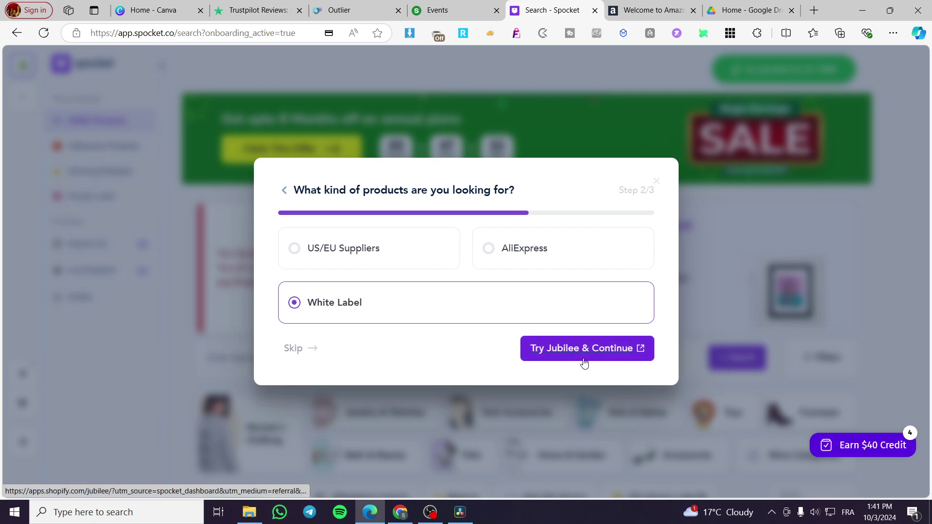
pyautogui.click(369, 252)
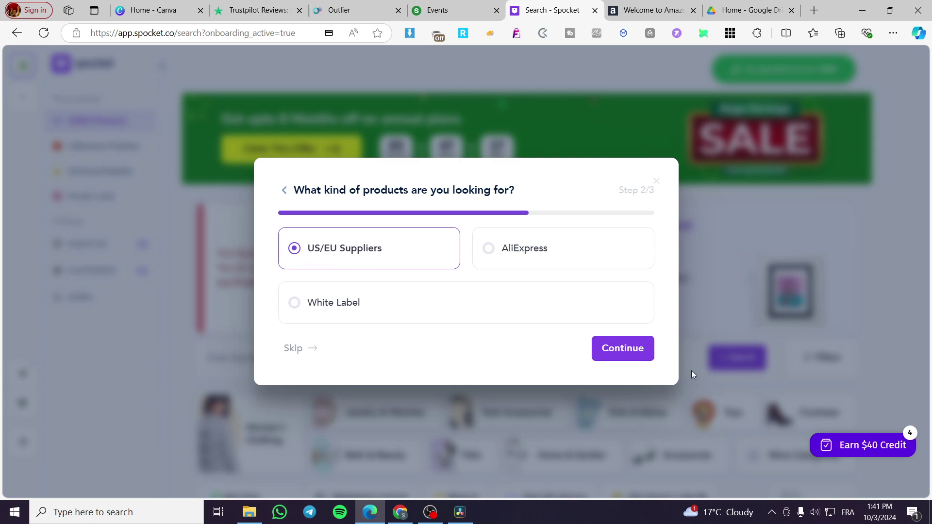
pyautogui.click(637, 352)
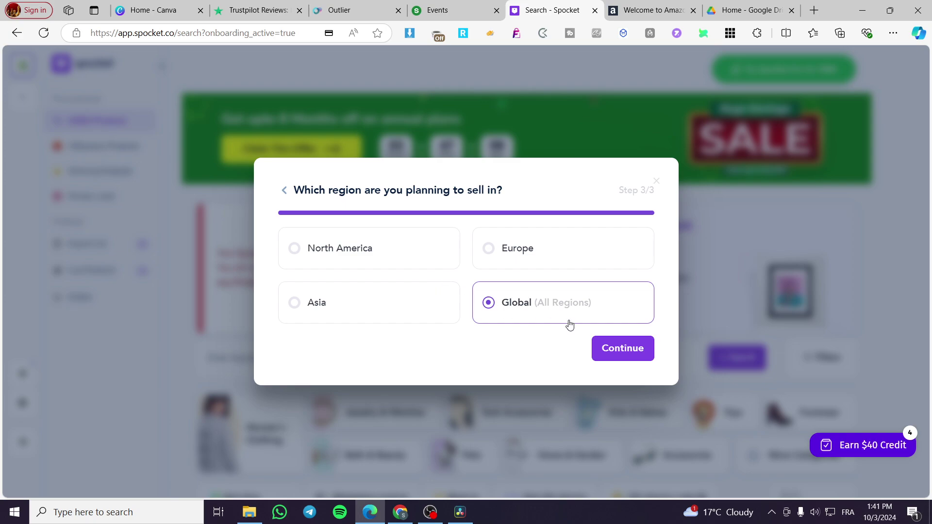
pyautogui.click(540, 248)
pyautogui.click(538, 306)
# Continue to the pricing plans, glance at Amazon, then close the plan offer unselected.
pyautogui.click(612, 346)
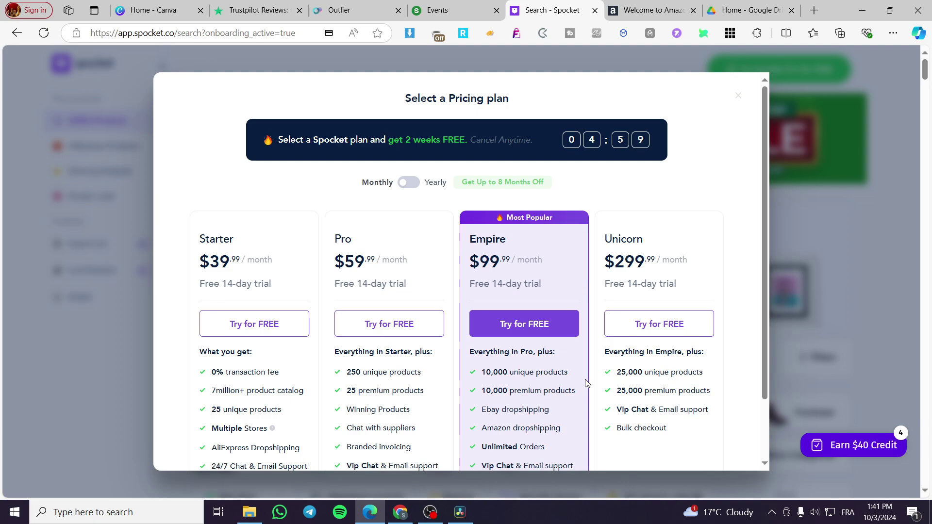
pyautogui.scroll(-1, 602, 377)
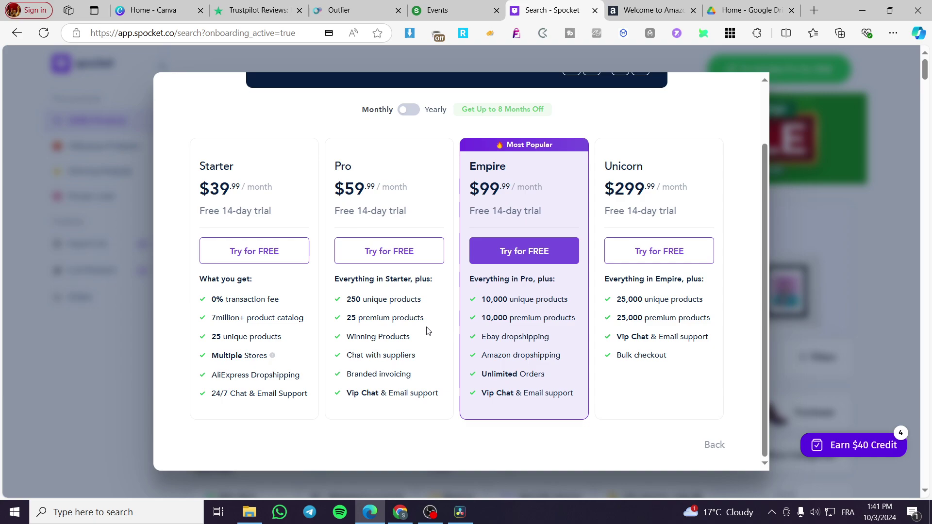
pyautogui.scroll(1, 423, 329)
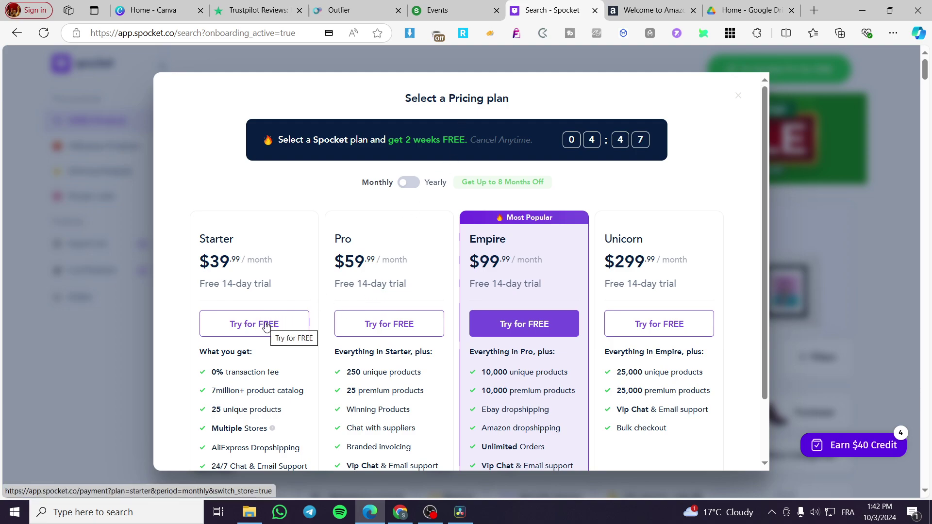
pyautogui.scroll(-1, 587, 337)
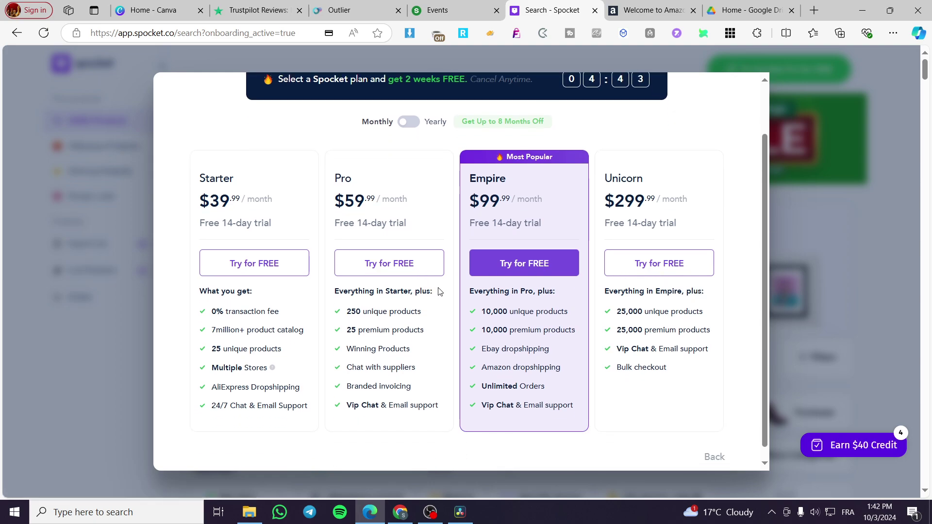
pyautogui.scroll(-1, 542, 312)
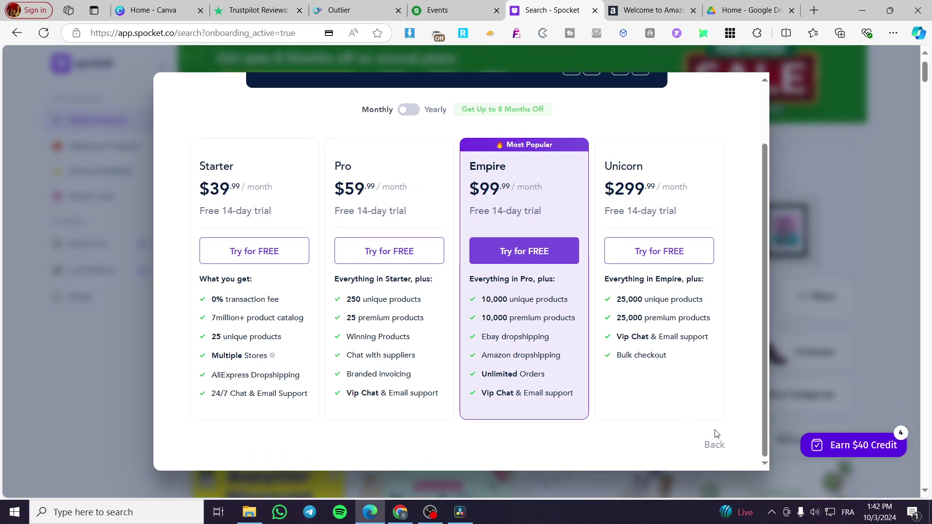
pyautogui.click(638, 13)
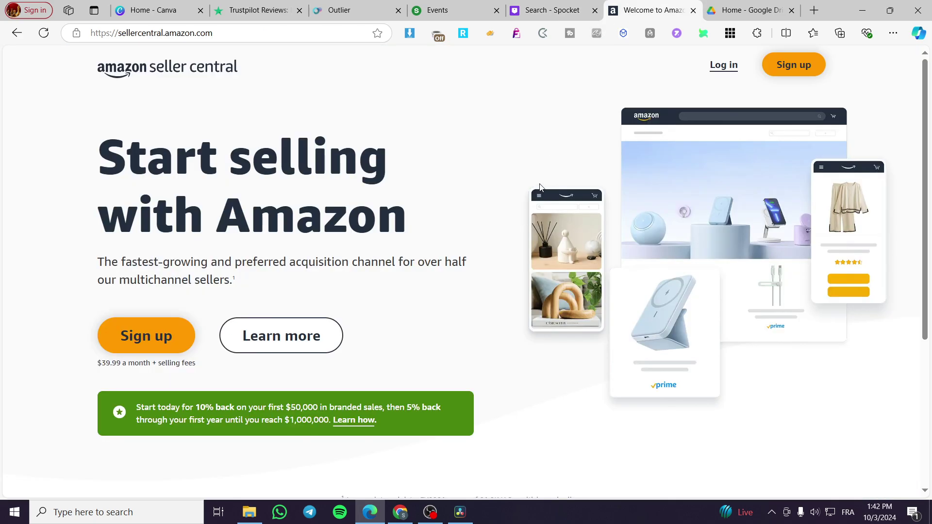
pyautogui.click(560, 6)
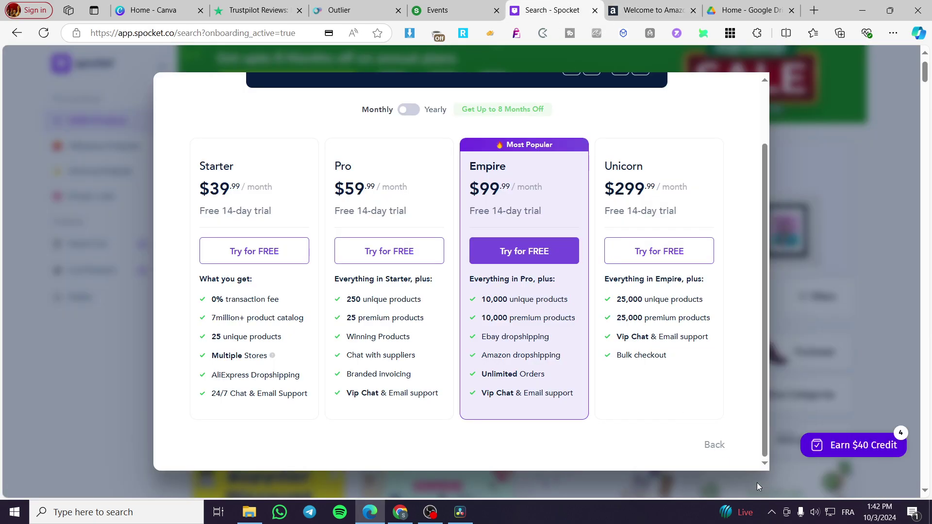
pyautogui.scroll(2, 726, 306)
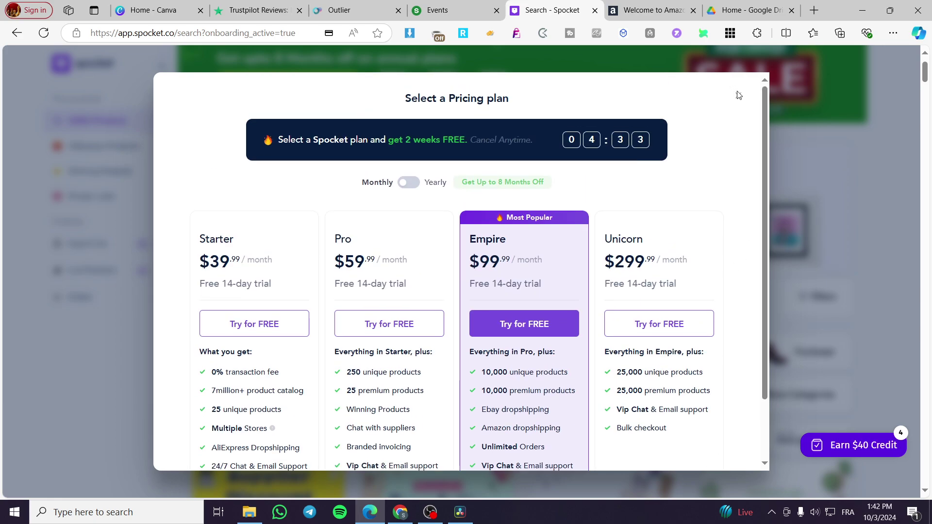
pyautogui.click(738, 94)
pyautogui.scroll(1, 187, 234)
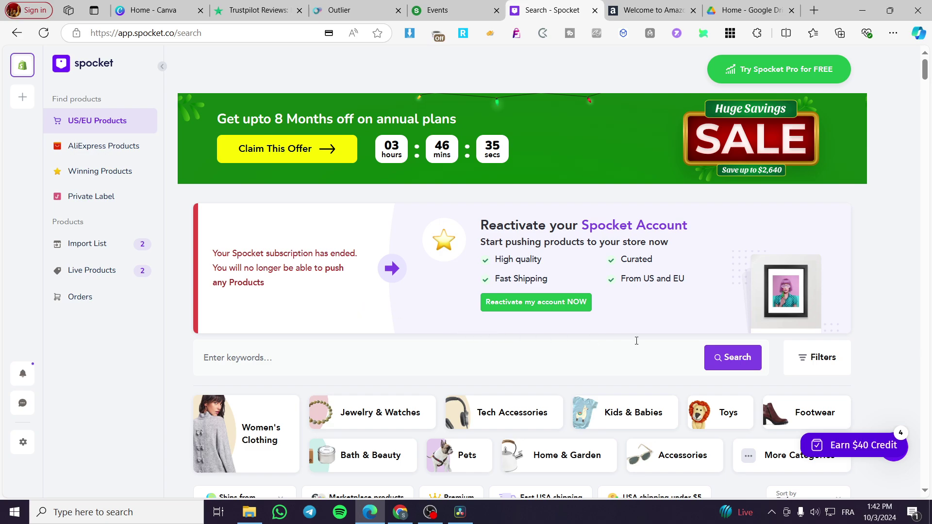
pyautogui.scroll(-5, 858, 334)
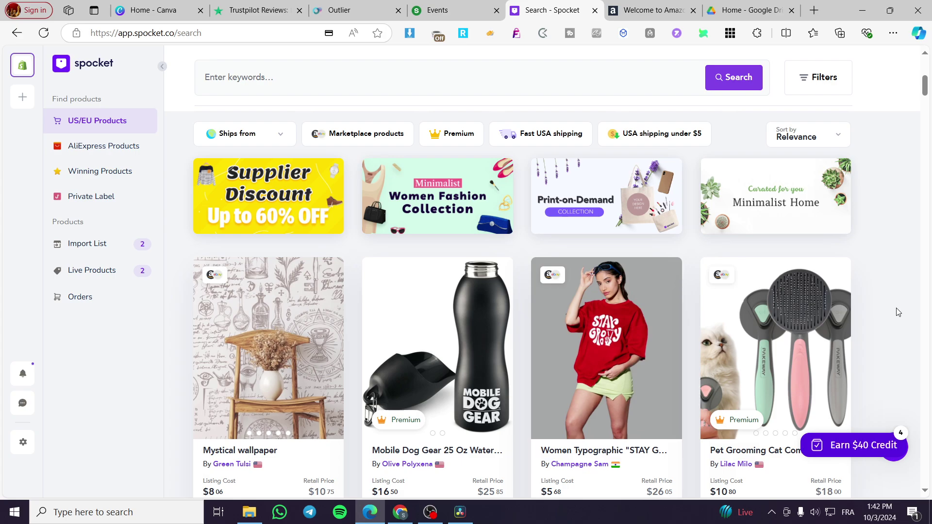
pyautogui.scroll(-2, 896, 308)
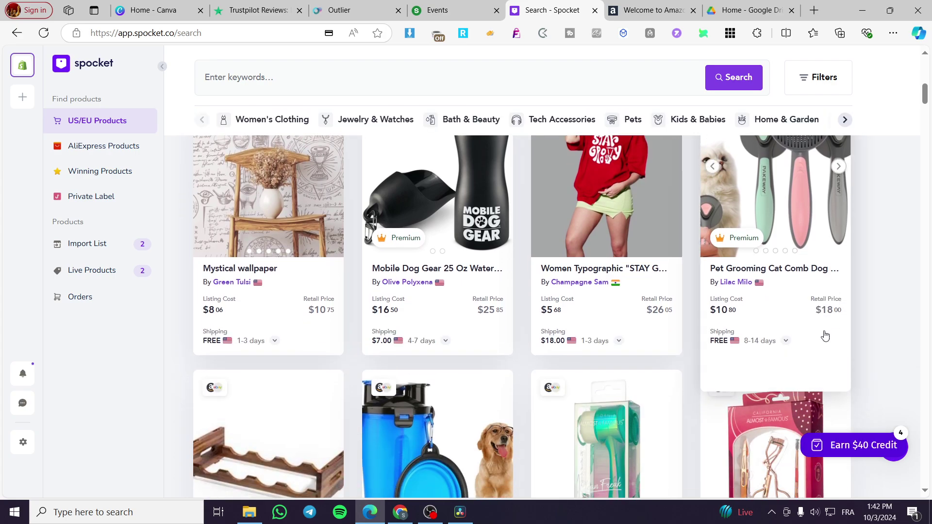
pyautogui.scroll(1, 884, 340)
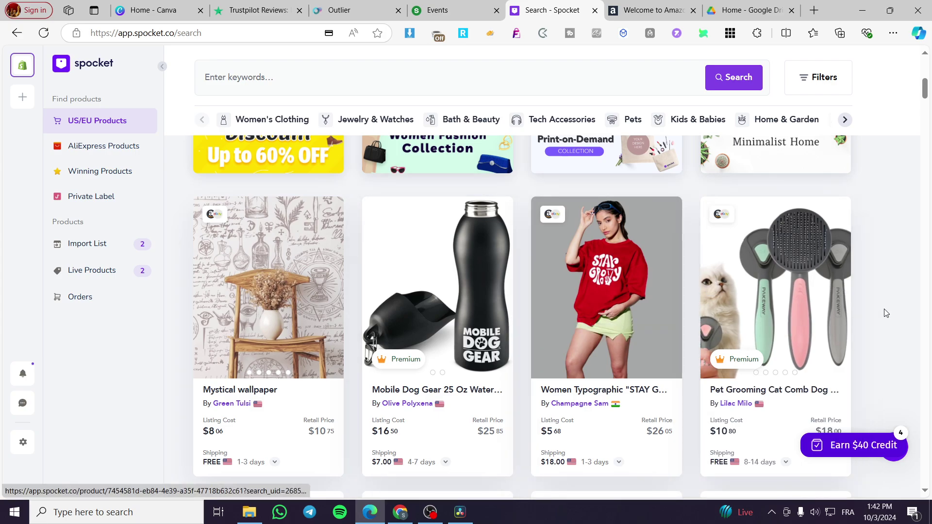
pyautogui.scroll(-3, 858, 317)
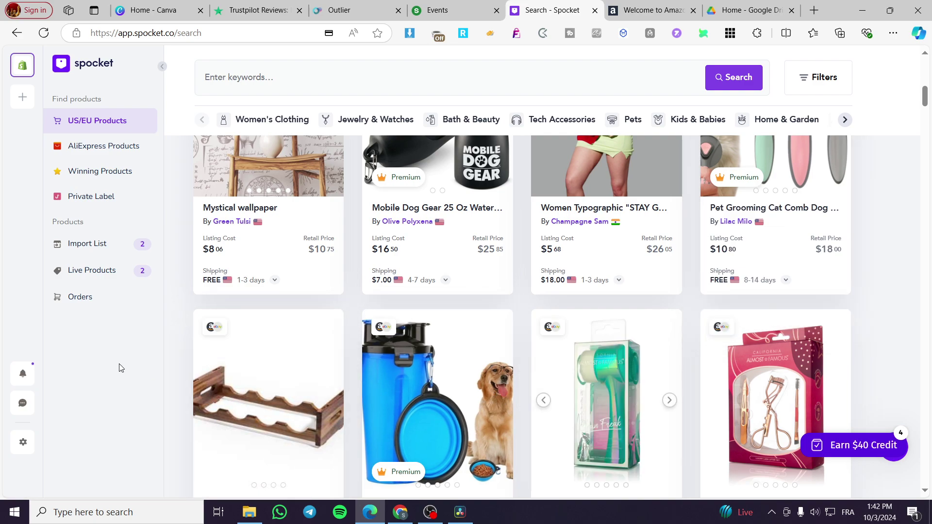
pyautogui.click(114, 179)
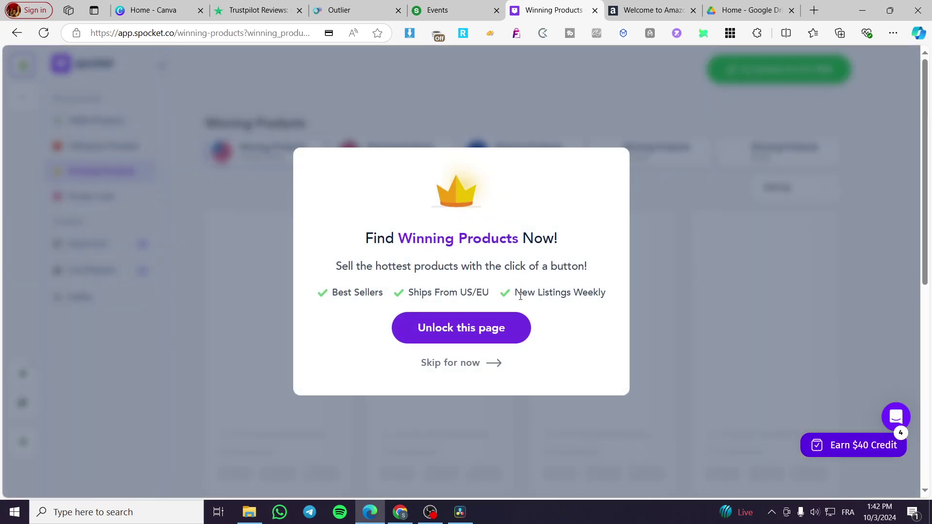
pyautogui.click(458, 364)
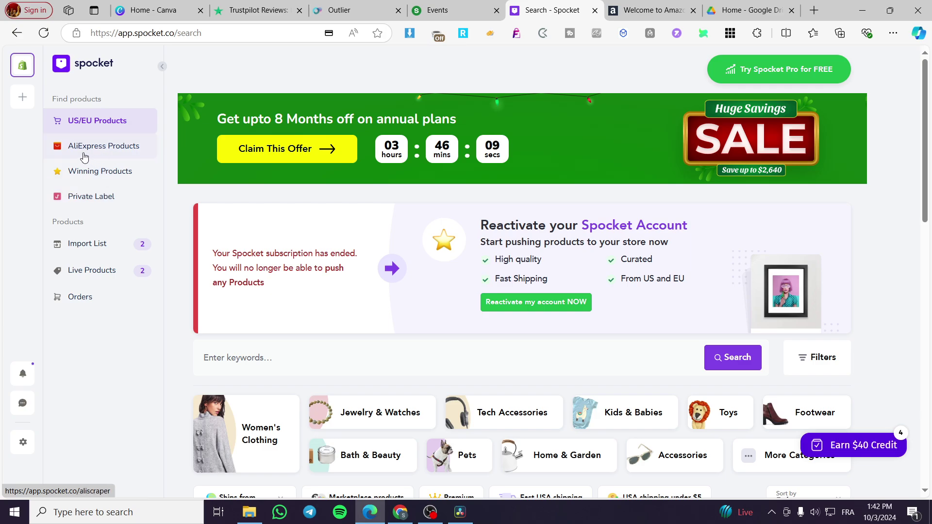
pyautogui.scroll(-5, 461, 349)
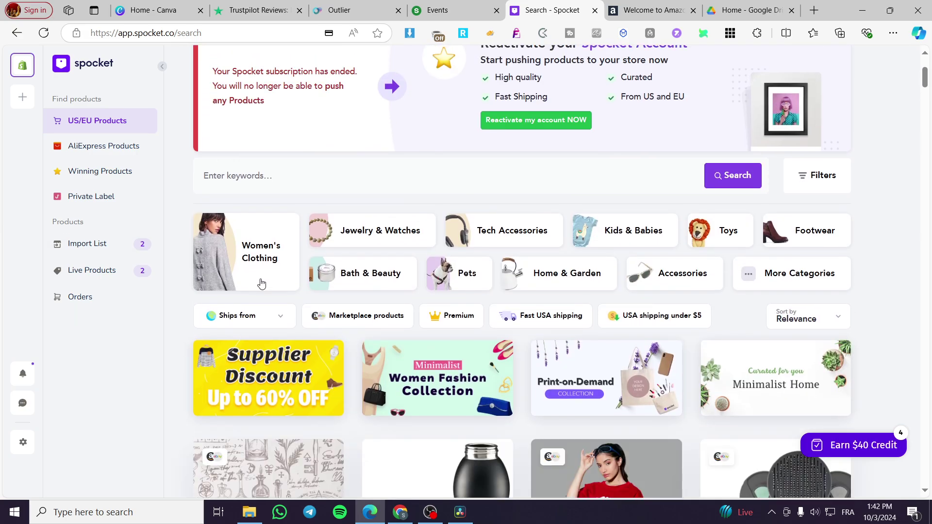
pyautogui.scroll(-3, 261, 284)
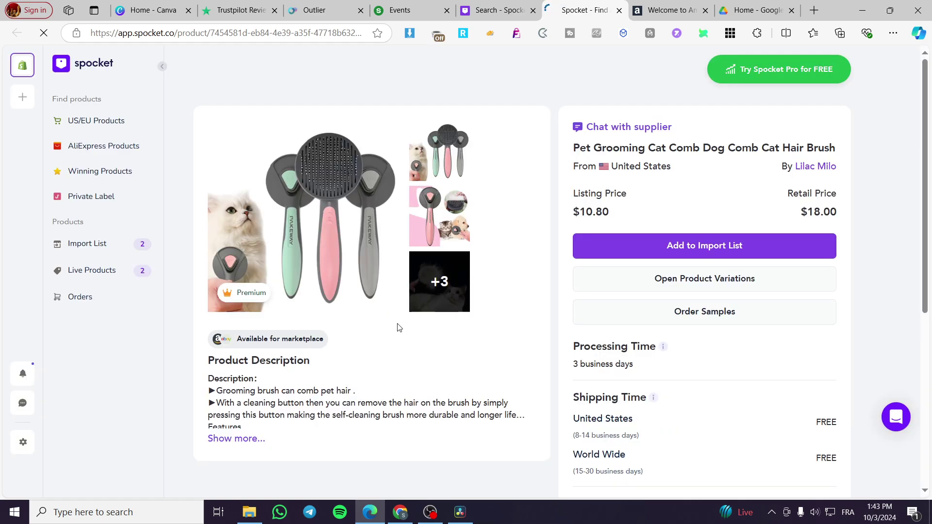
pyautogui.scroll(-2, 641, 368)
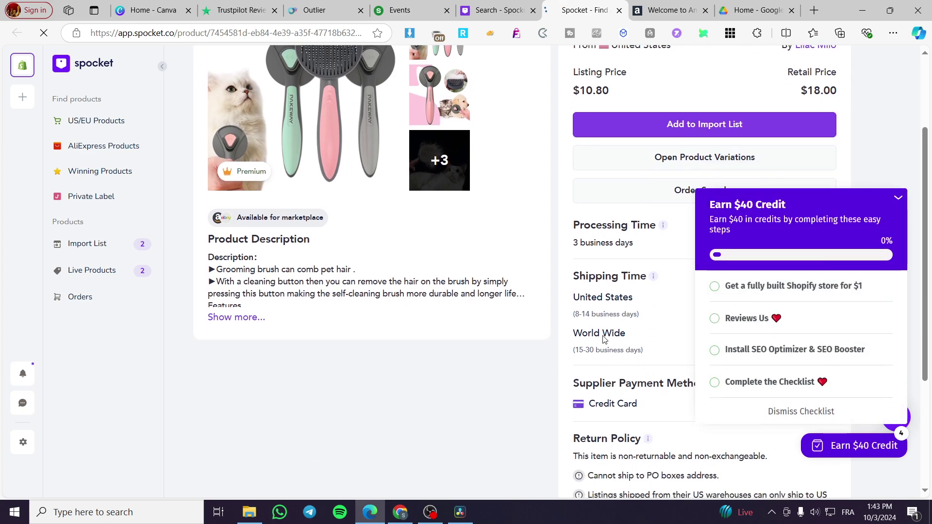
# Collapse the Earn $40 Credit checklist on the Pet Grooming Cat Comb product page.
pyautogui.click(898, 199)
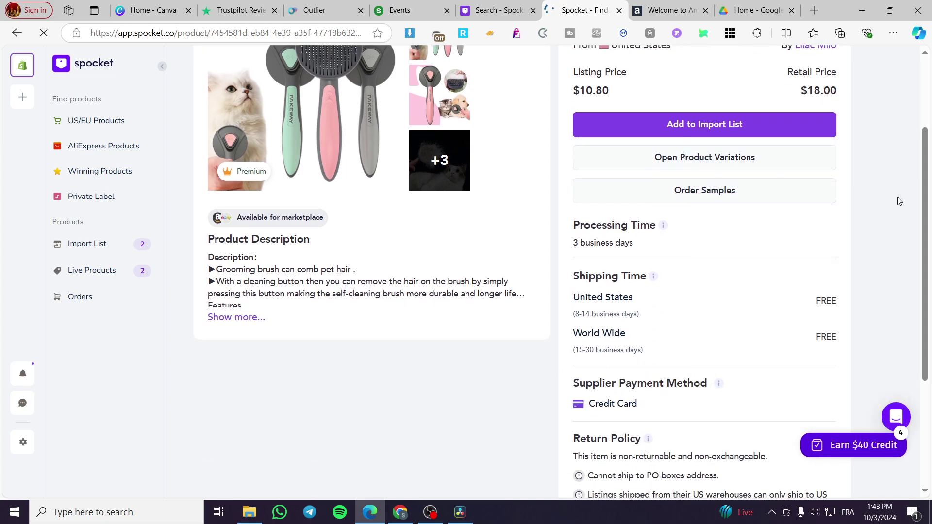